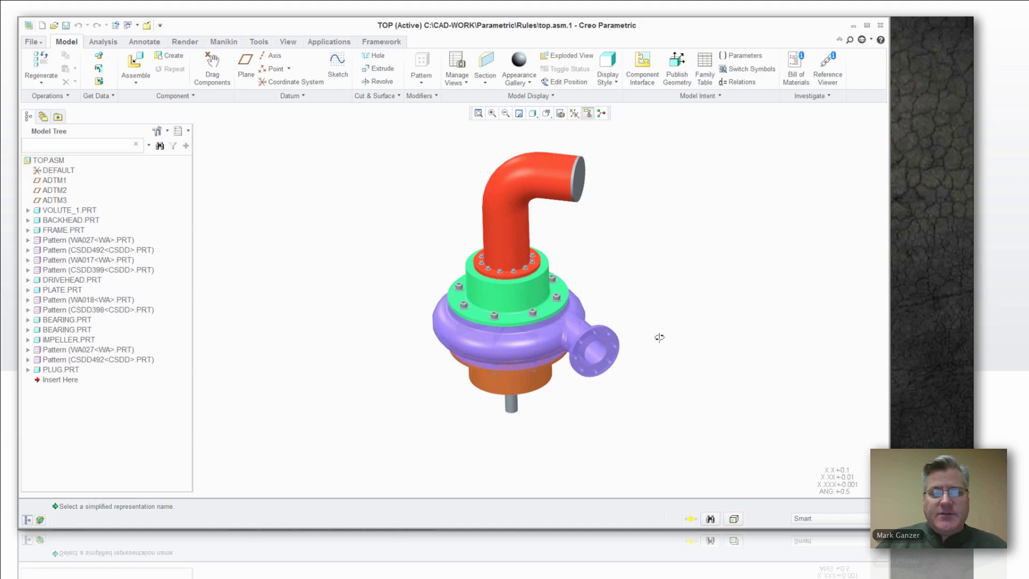
Step: From View Manager's simplified rep list, add a new rep named no_hardware
scroll(675, 262, up, 2)
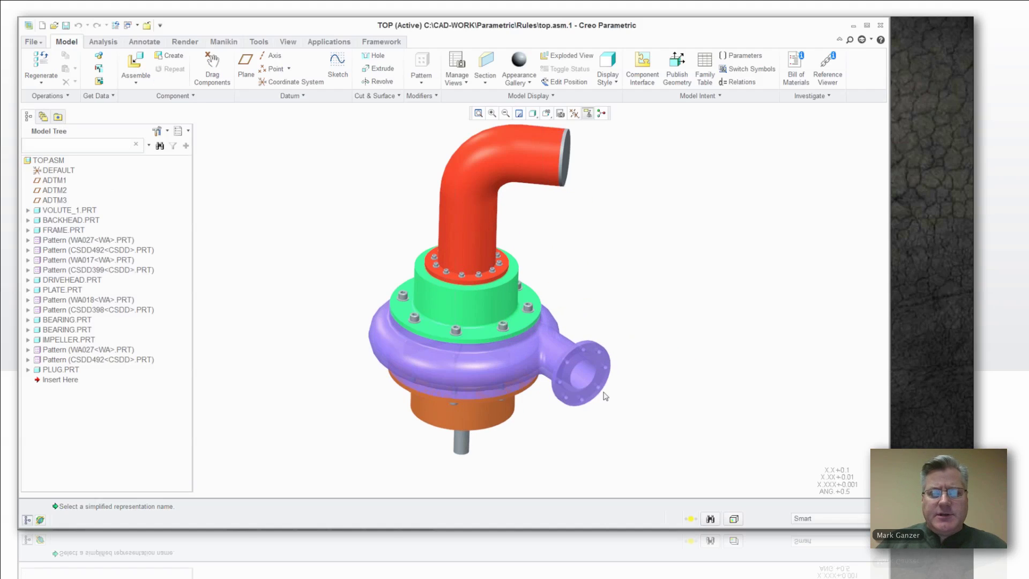
scroll(478, 467, down, 1)
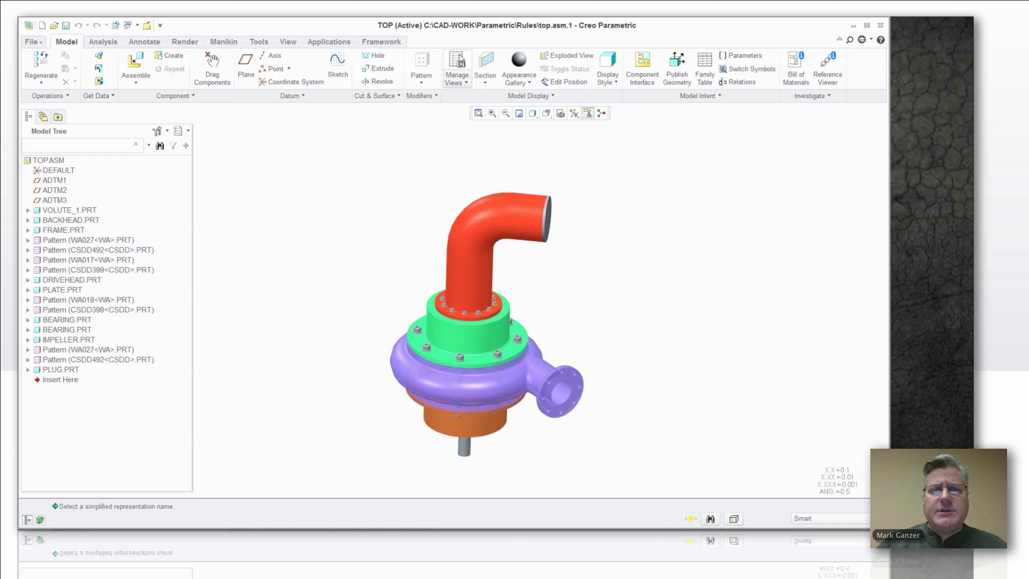
click(457, 67)
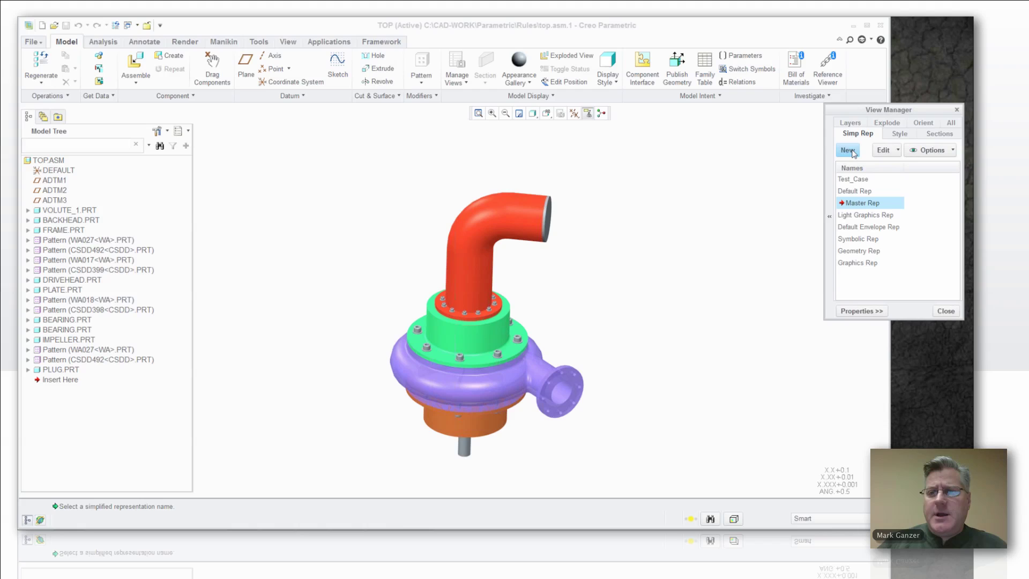
click(847, 151)
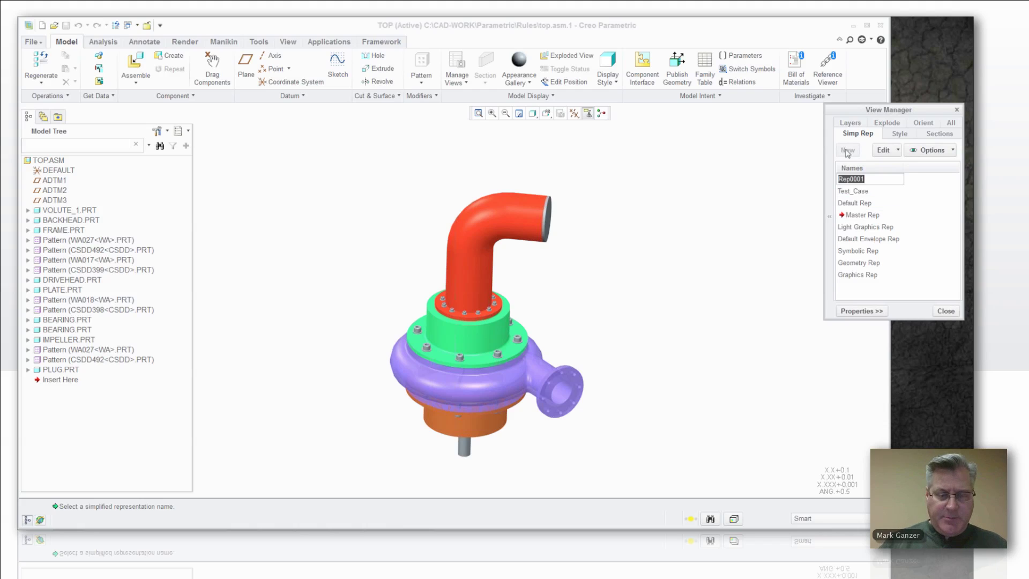
text(no_ha)
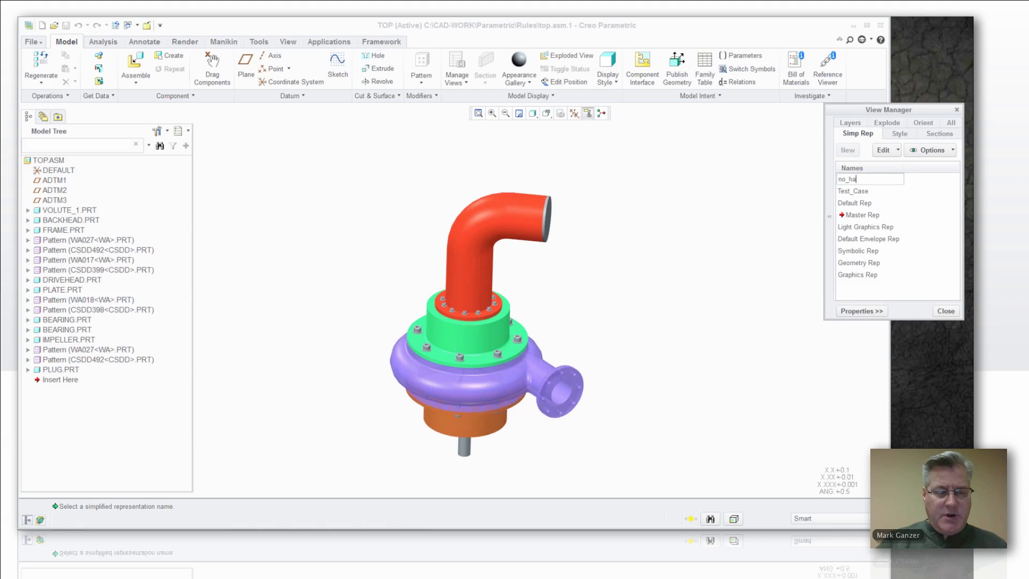
text(rdware)
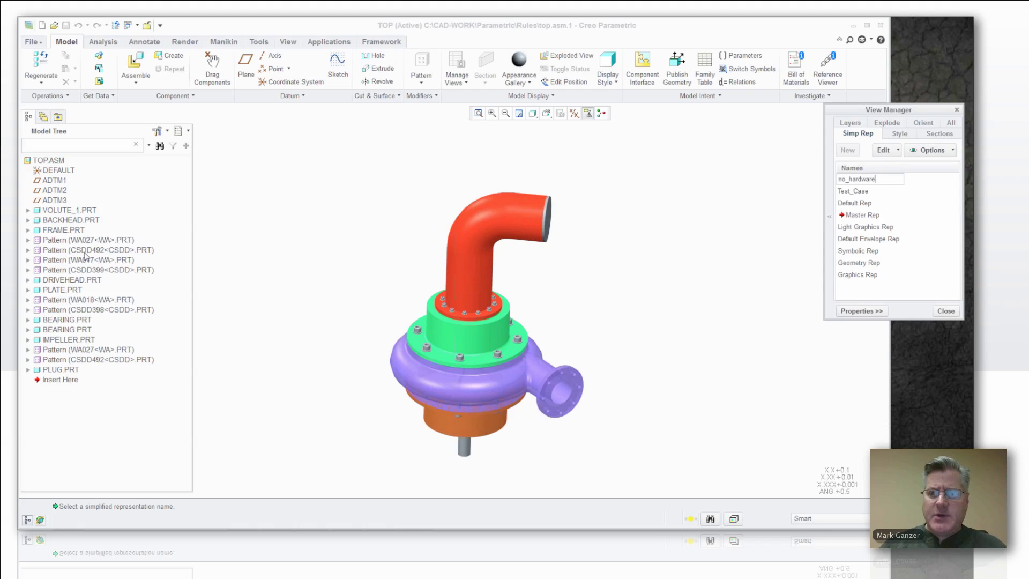
Step: Confirm the no_hardware rep and set the TOP.ASM default rule to Master Rep
key(Return)
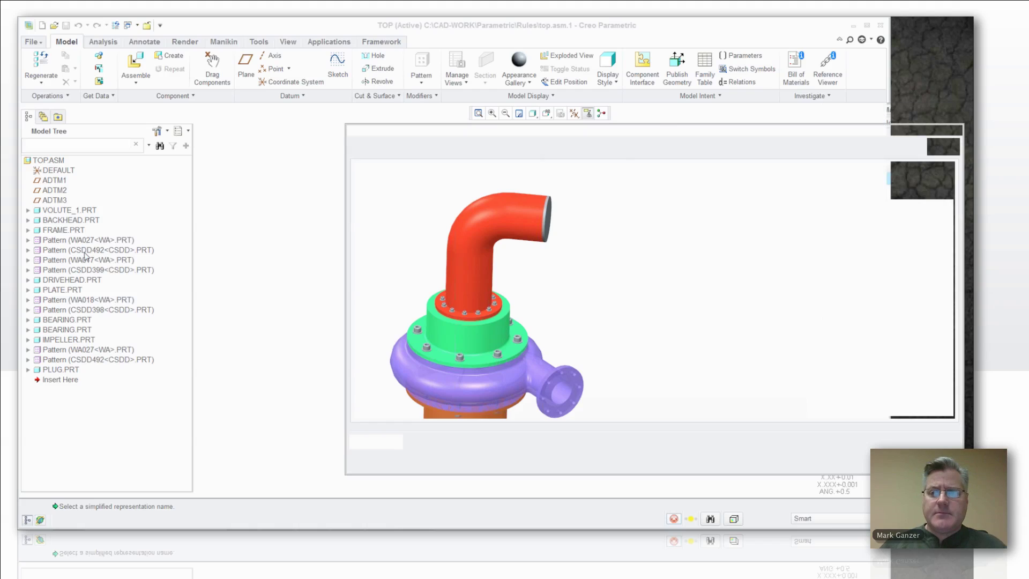
click(585, 217)
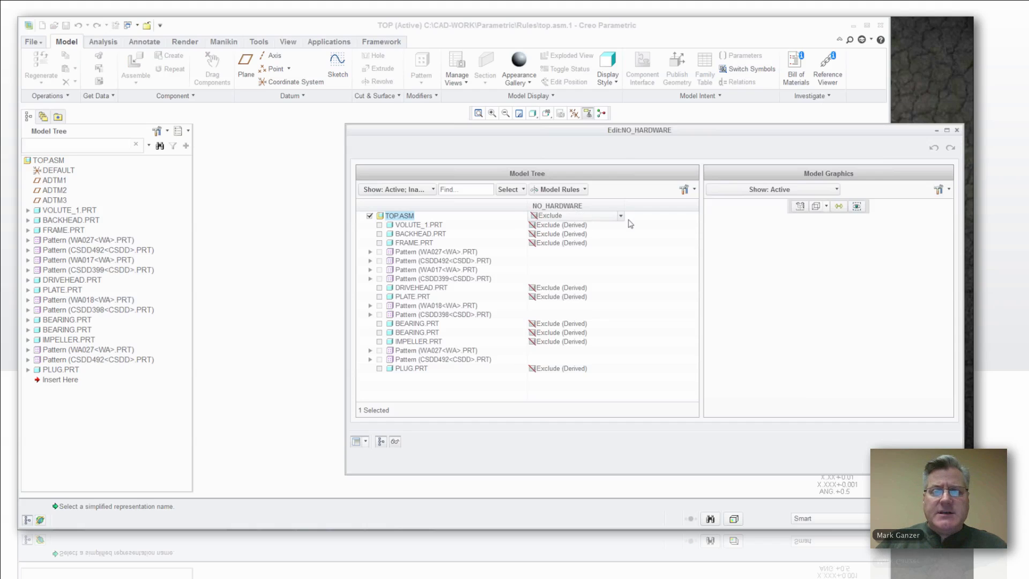
click(620, 216)
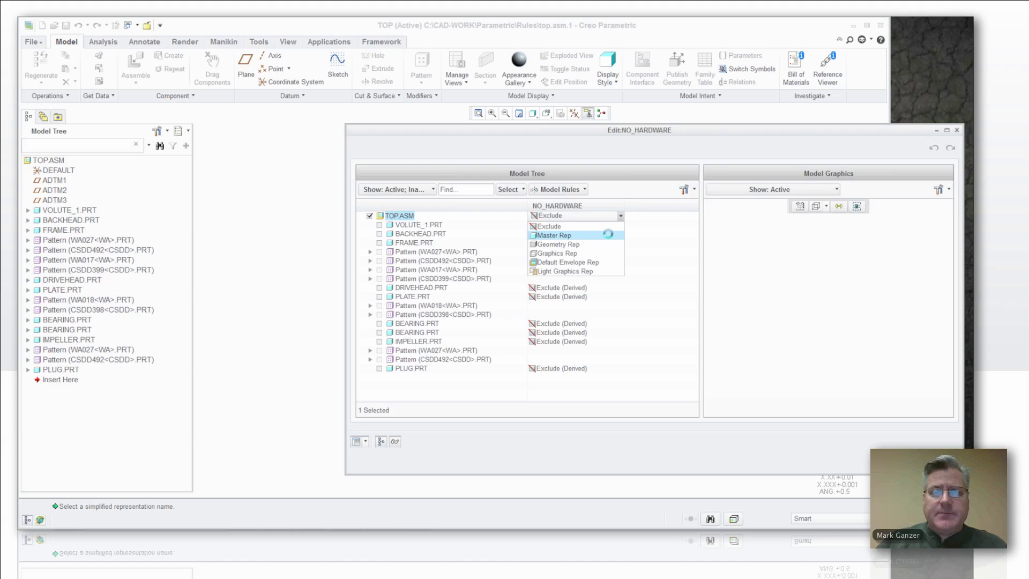
click(609, 236)
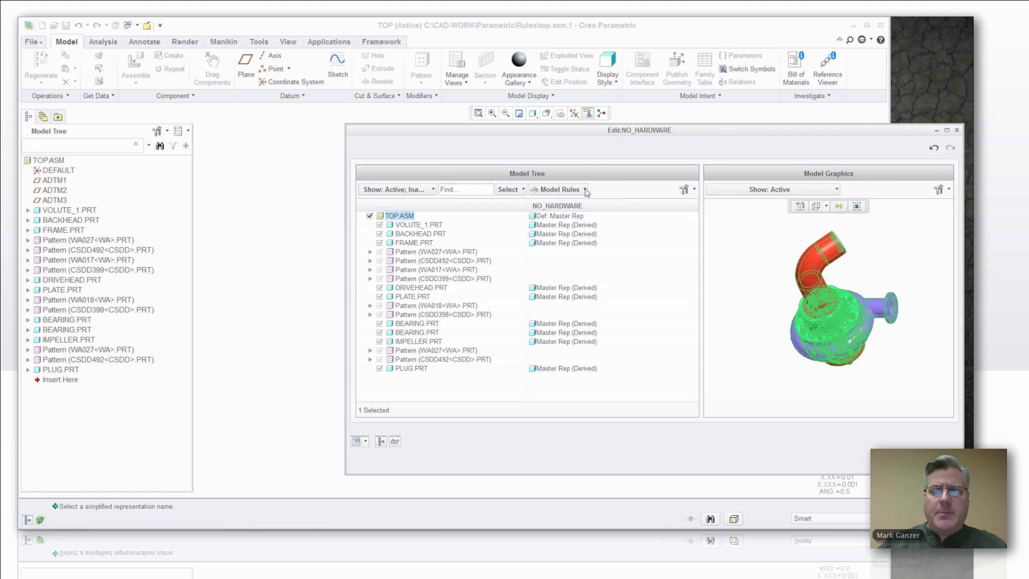
click(585, 190)
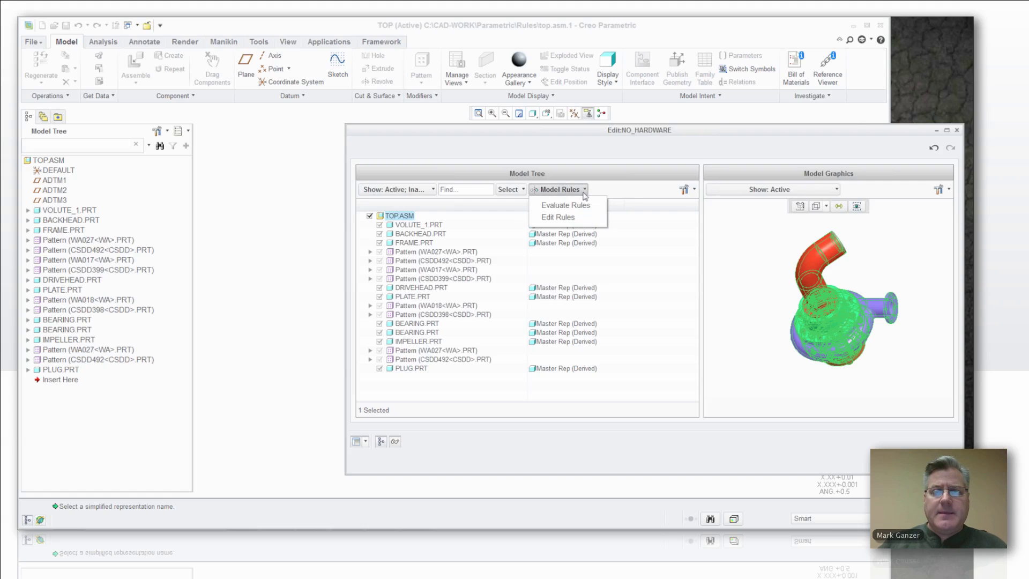
Step: Add an Exclude rule to NO_HARDWARE with a new condition named no-hardware
click(577, 220)
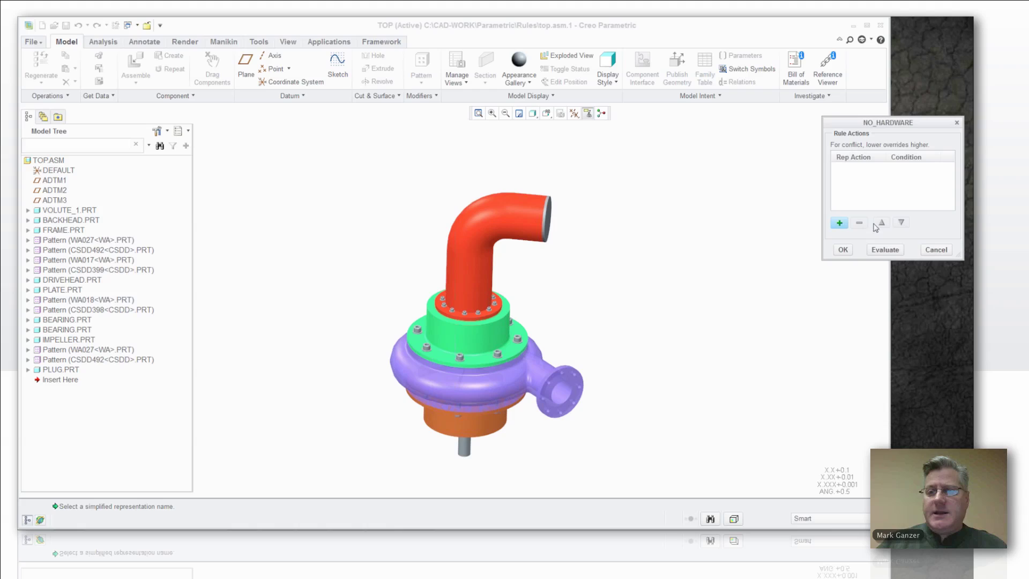
drag(882, 122, 866, 122)
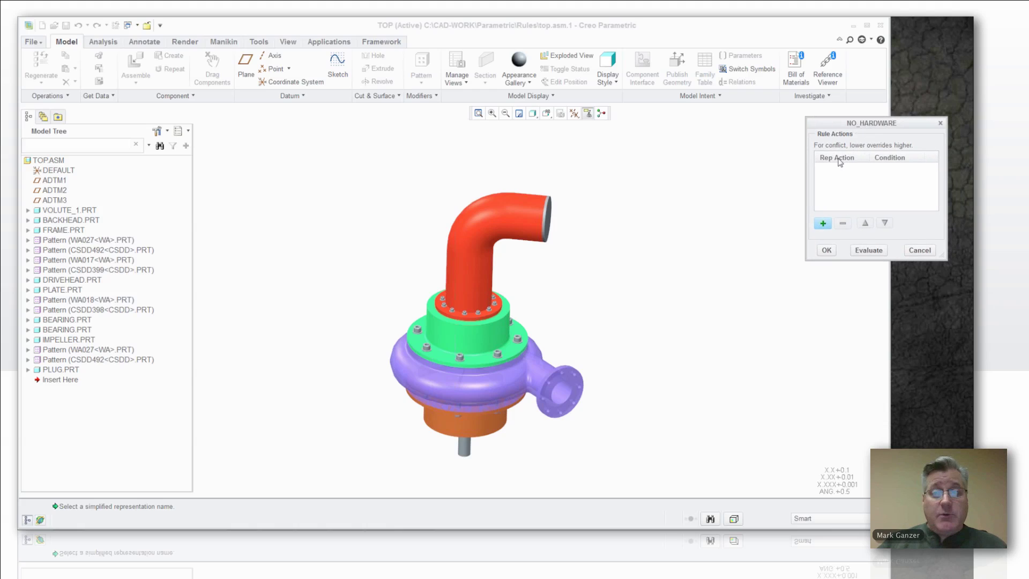
click(823, 224)
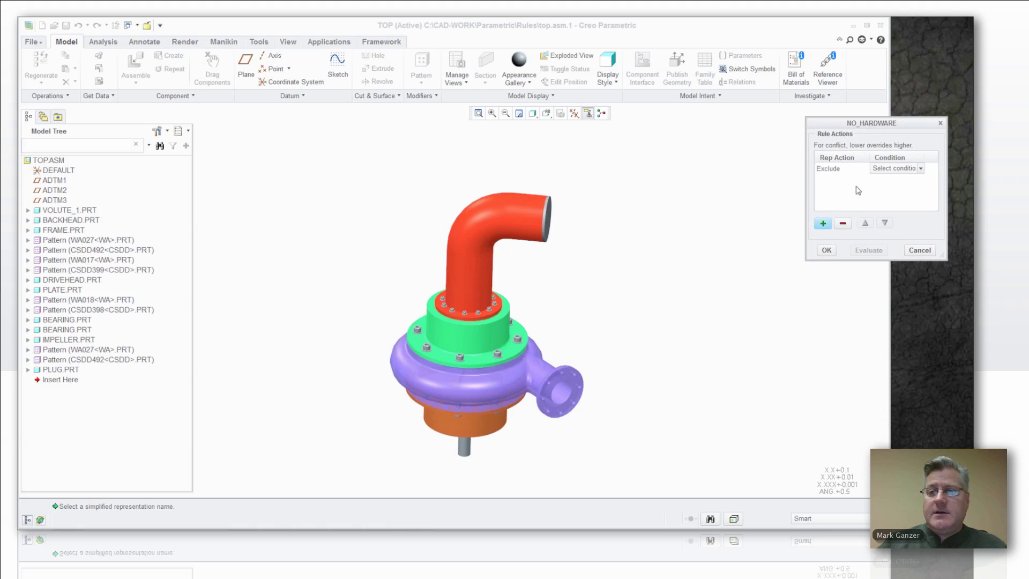
click(911, 174)
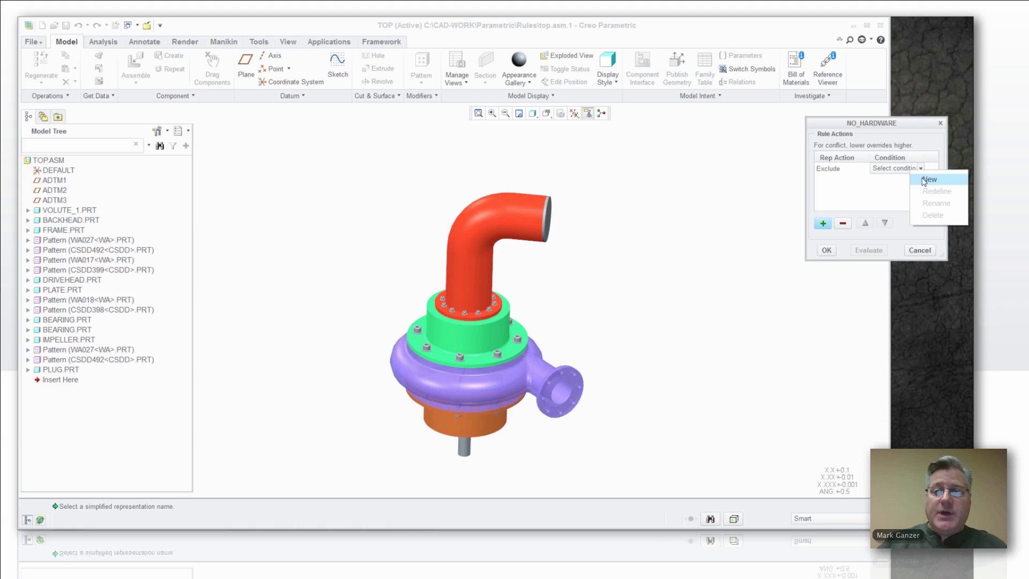
click(926, 180)
text(n)
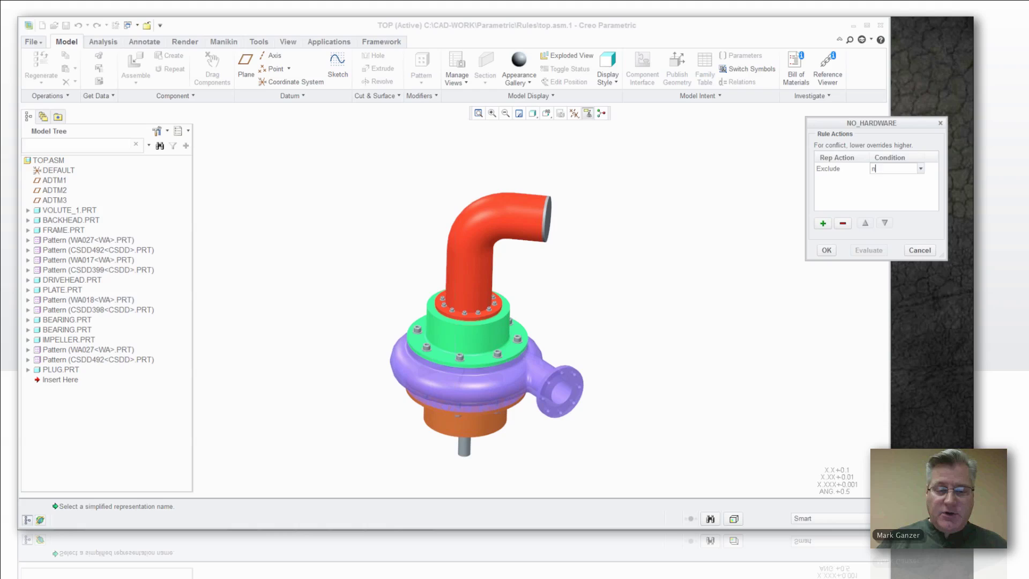
text(o-hardwar)
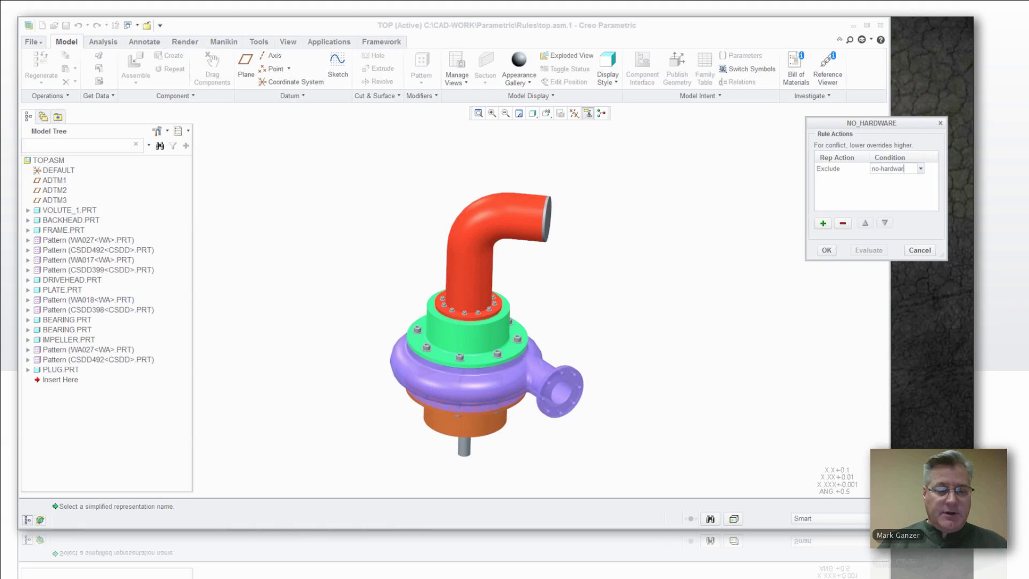
text(e)
key(Return)
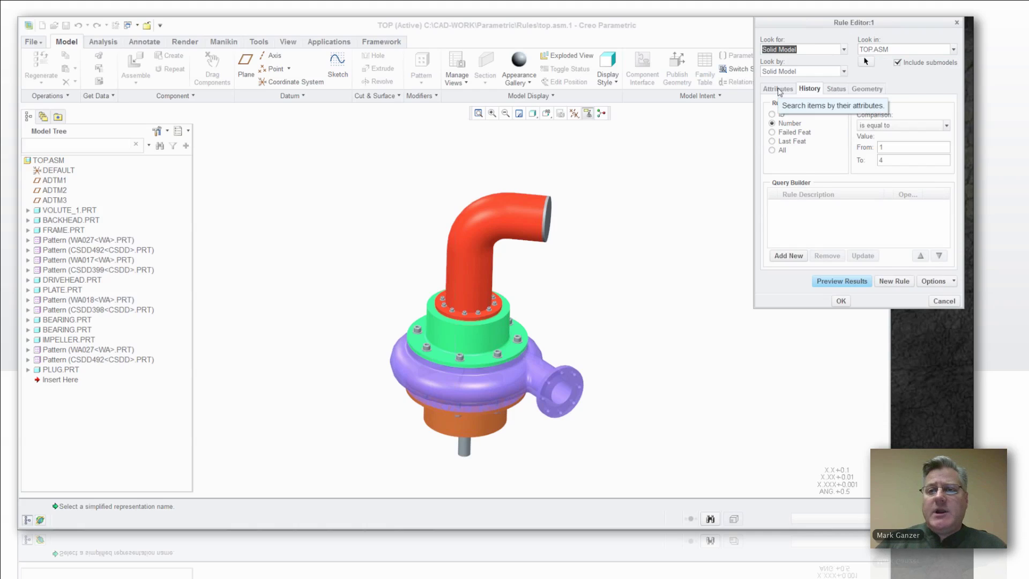
Step: Search by attributes and add a Name == Csdd* criterion to the condition
click(777, 88)
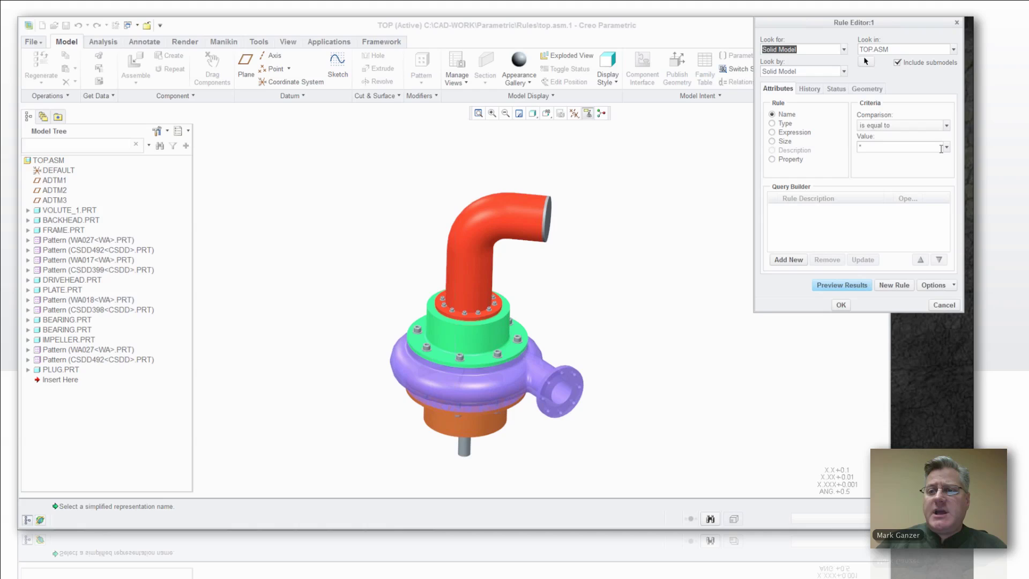
double_click(882, 148)
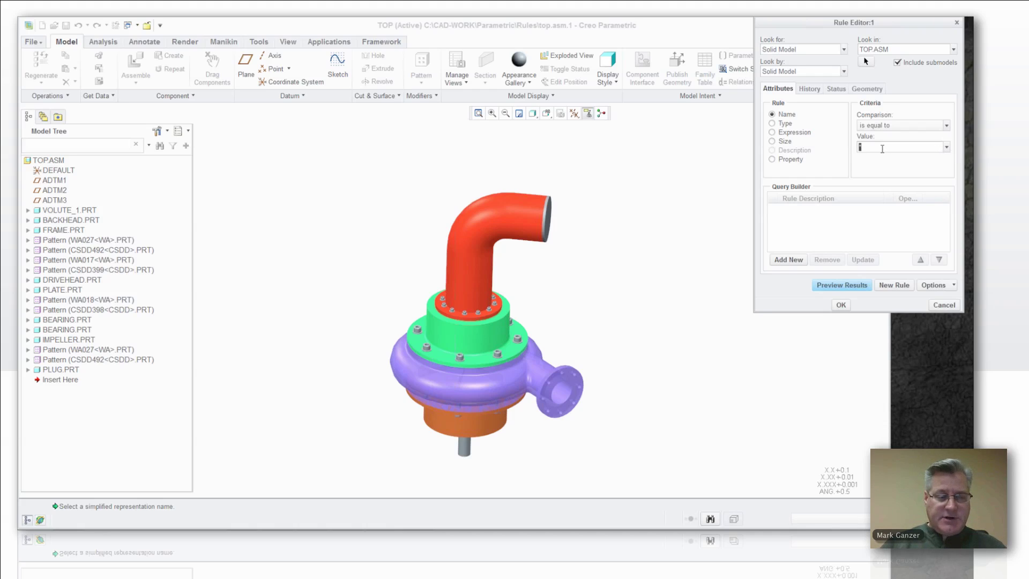
text(CA)
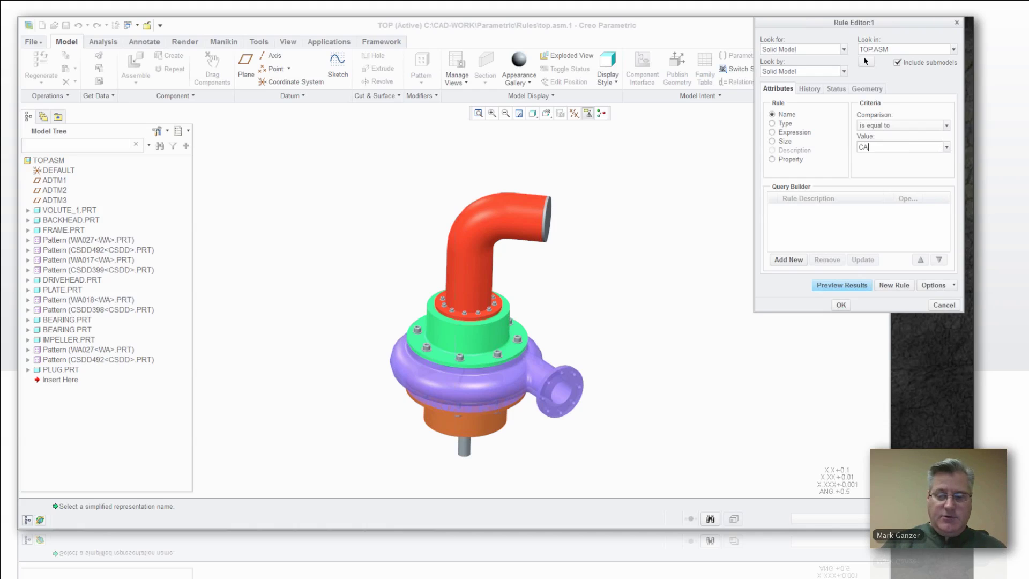
key(BackSpace)
text(S)
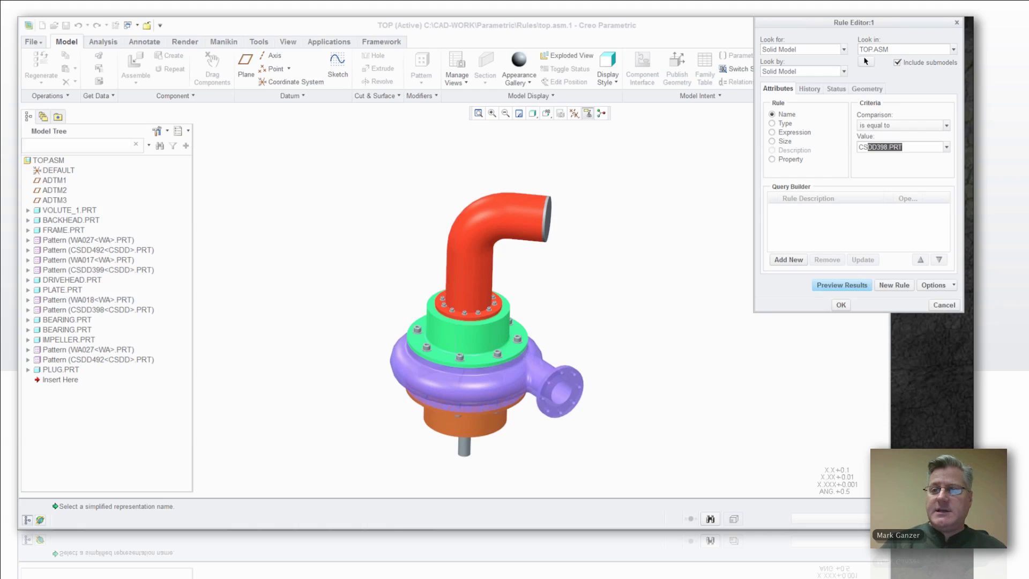
text(DD)
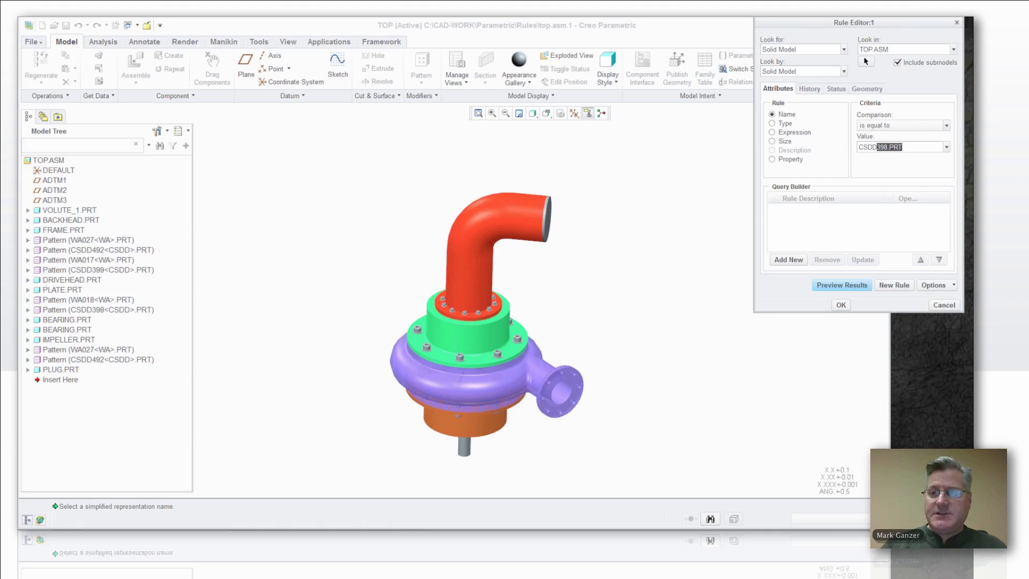
text(*)
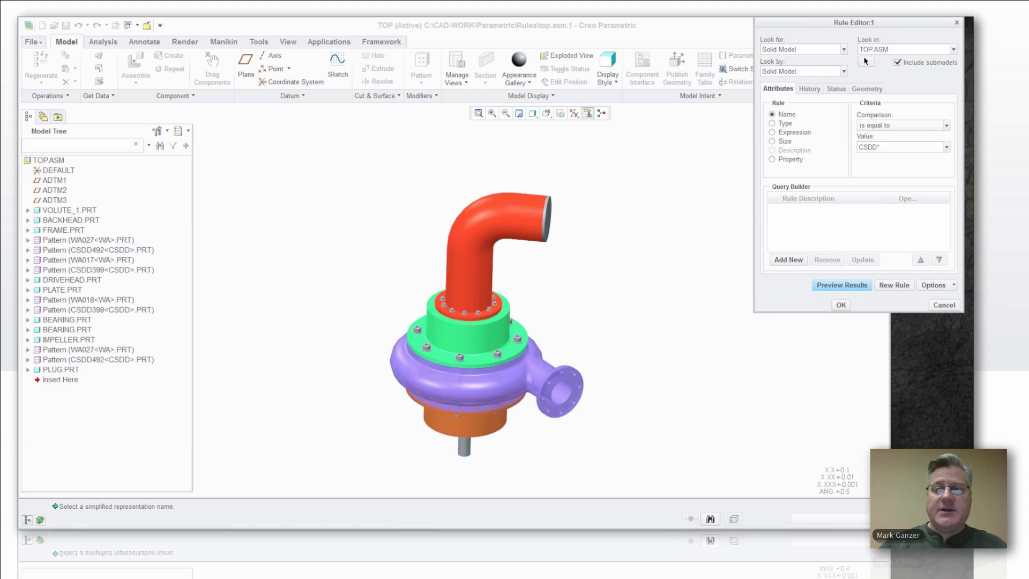
click(795, 260)
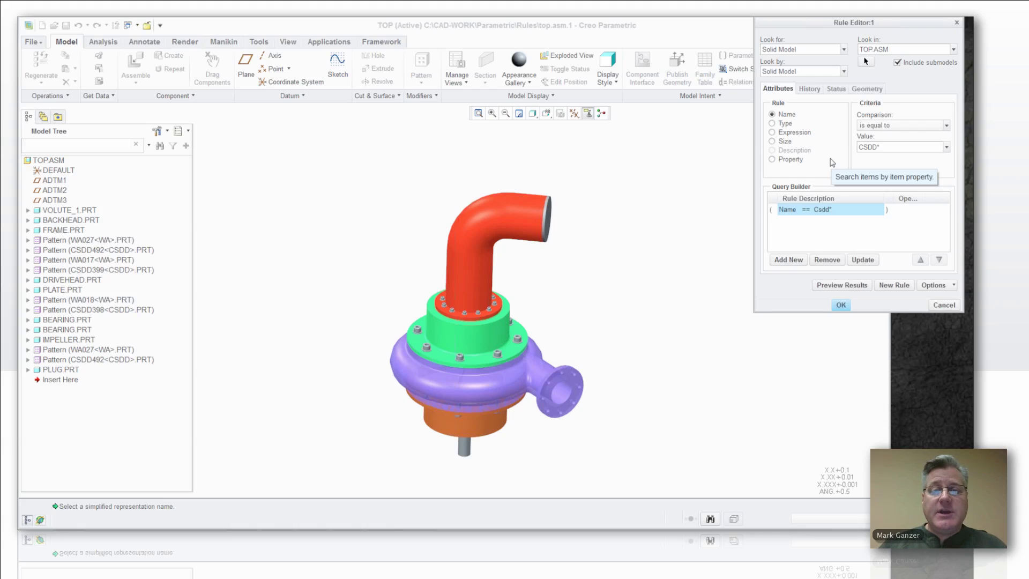
Step: Add a second Name == WA* criterion and preview the 80 matching parts
double_click(894, 145)
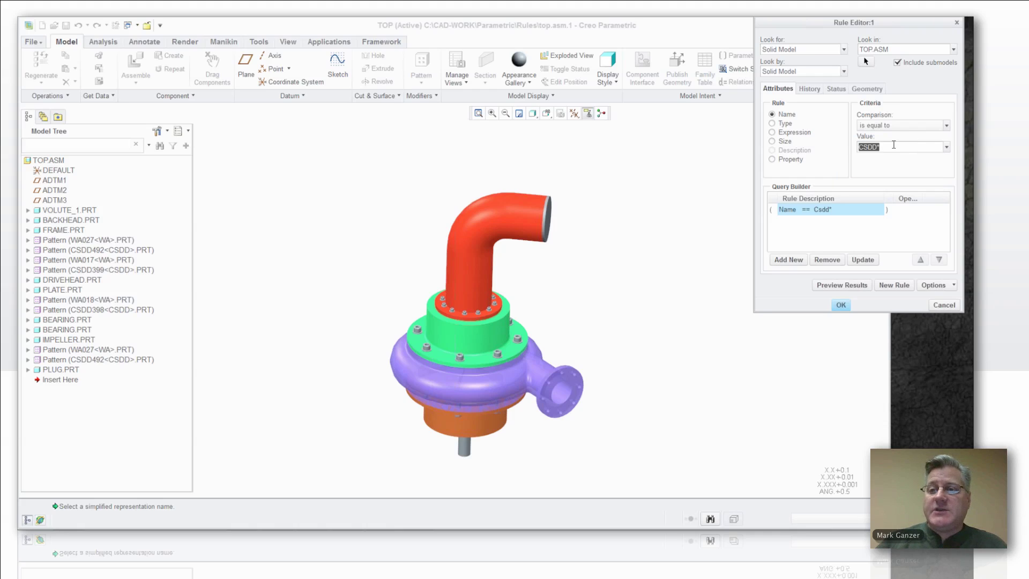
text(WA*)
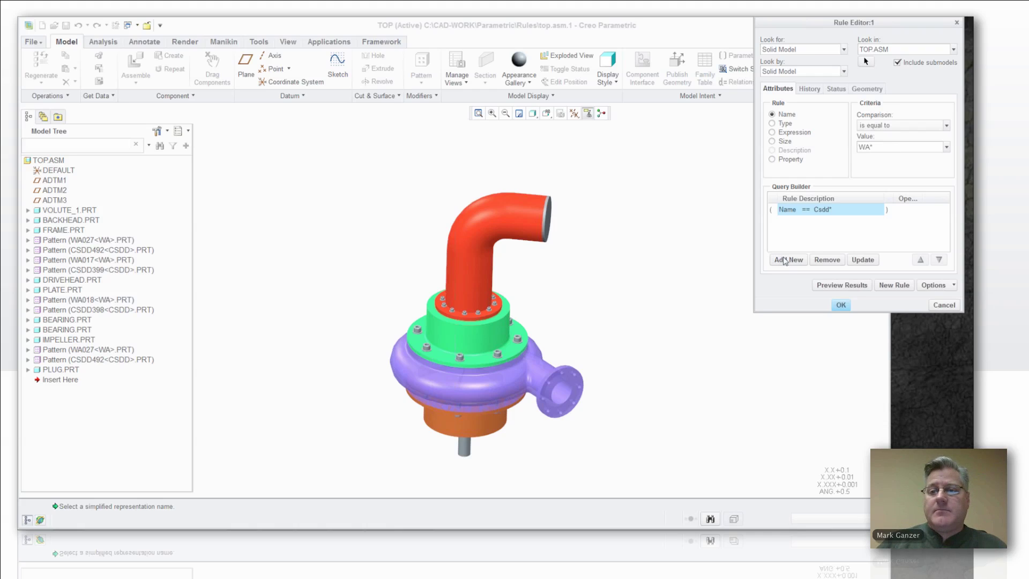
click(784, 261)
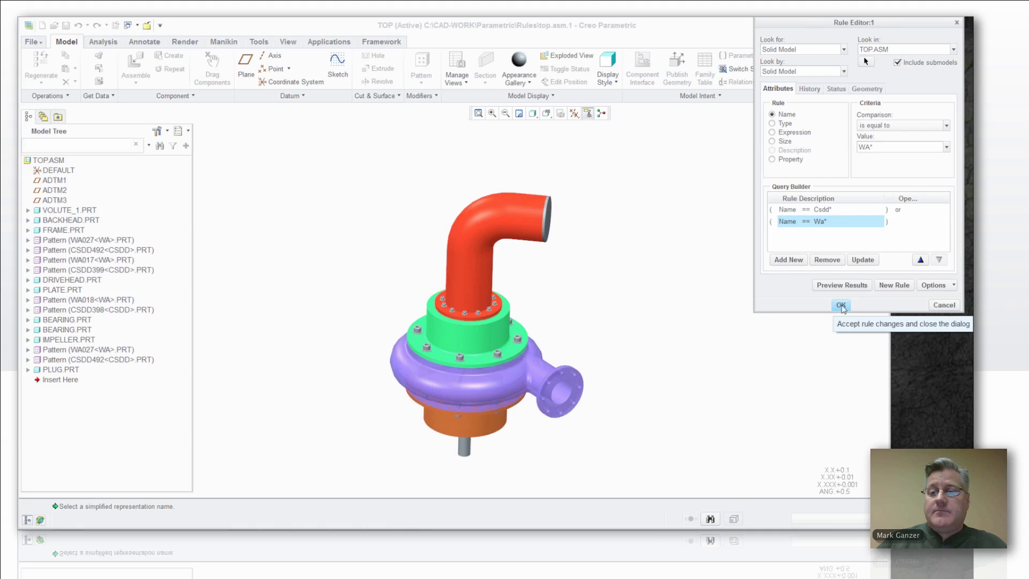
click(841, 288)
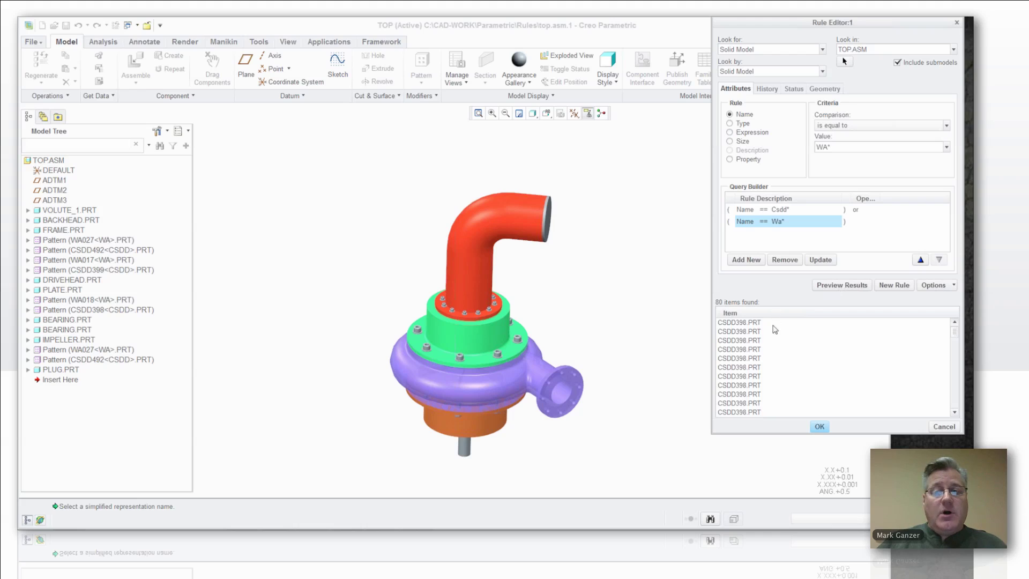
Step: Accept the no-hardware rule and Exclude action, then inspect the WA027 washer pattern
click(819, 426)
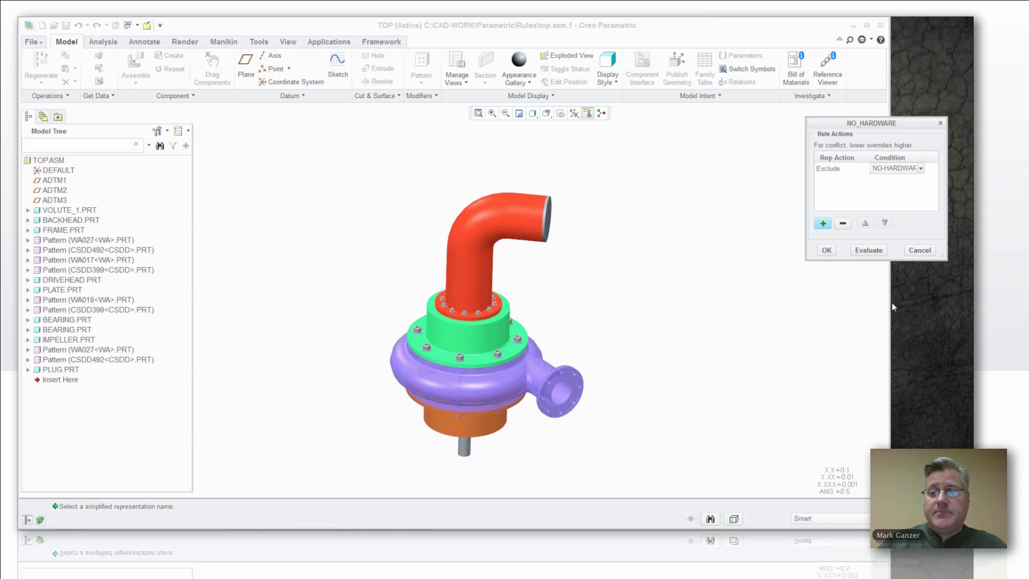
click(825, 249)
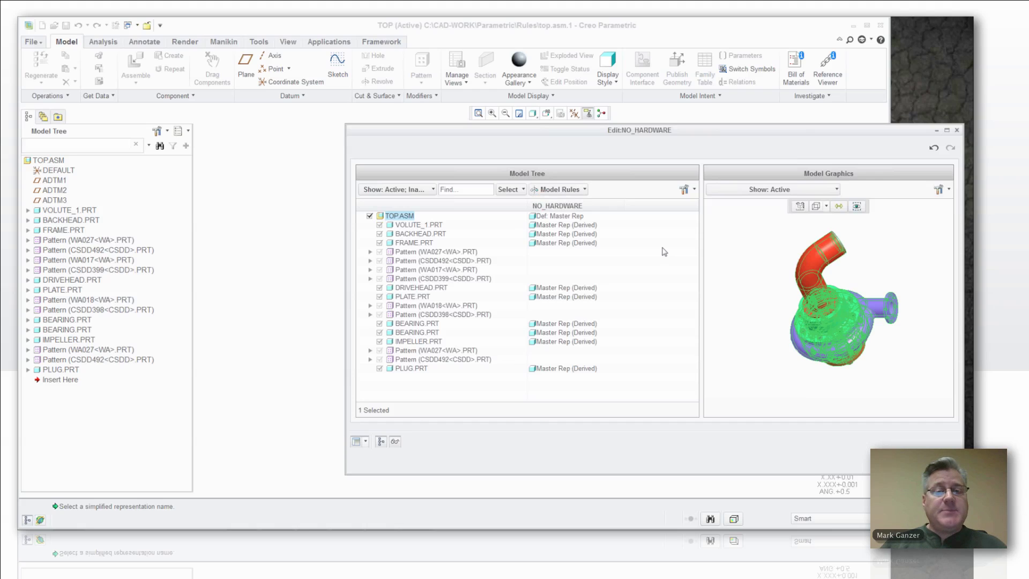
click(370, 252)
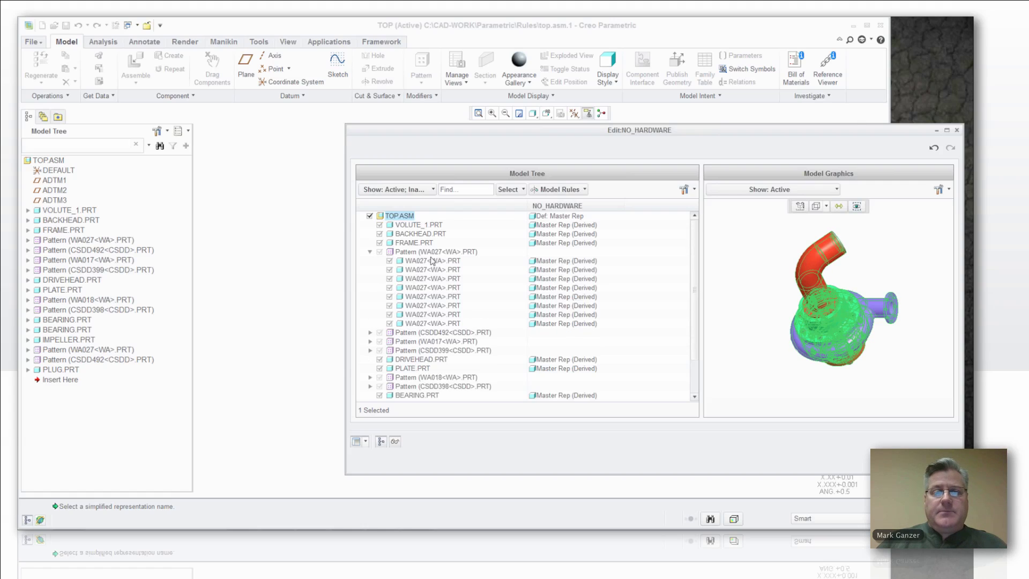
click(369, 252)
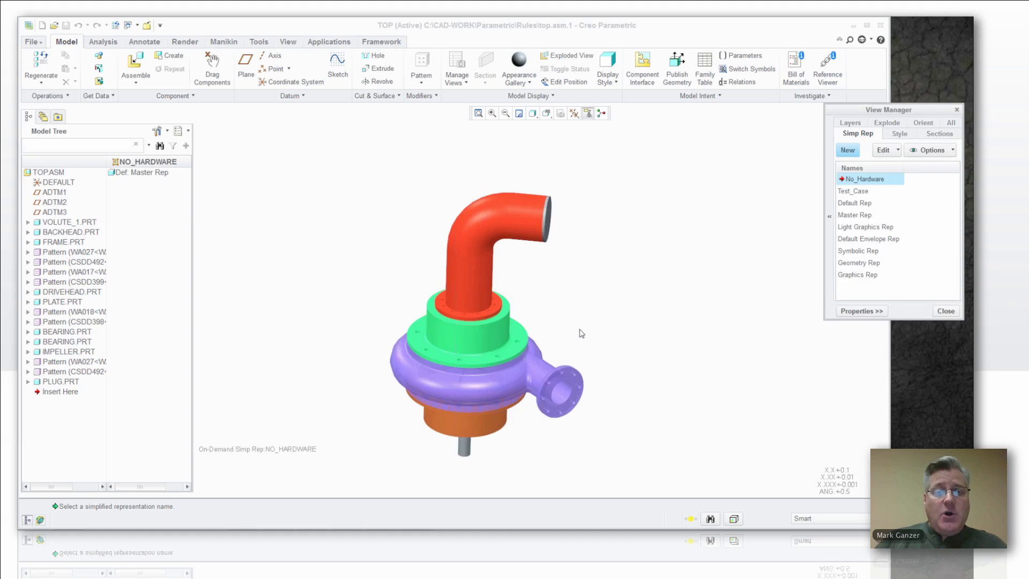
scroll(546, 431, up, 3)
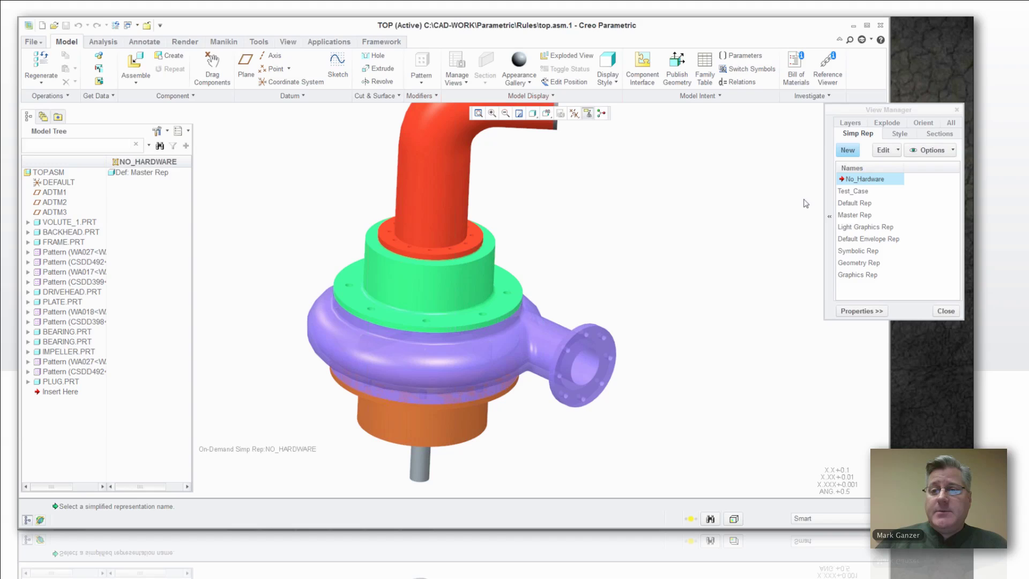
Step: Activate Master Rep so all hardware is shown again
double_click(869, 215)
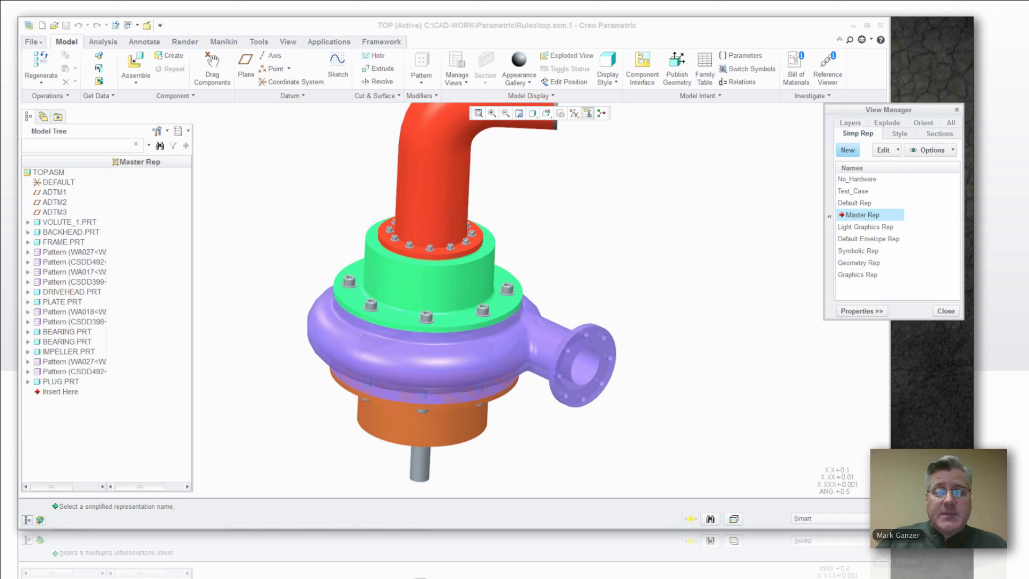
click(946, 312)
scroll(680, 386, up, 4)
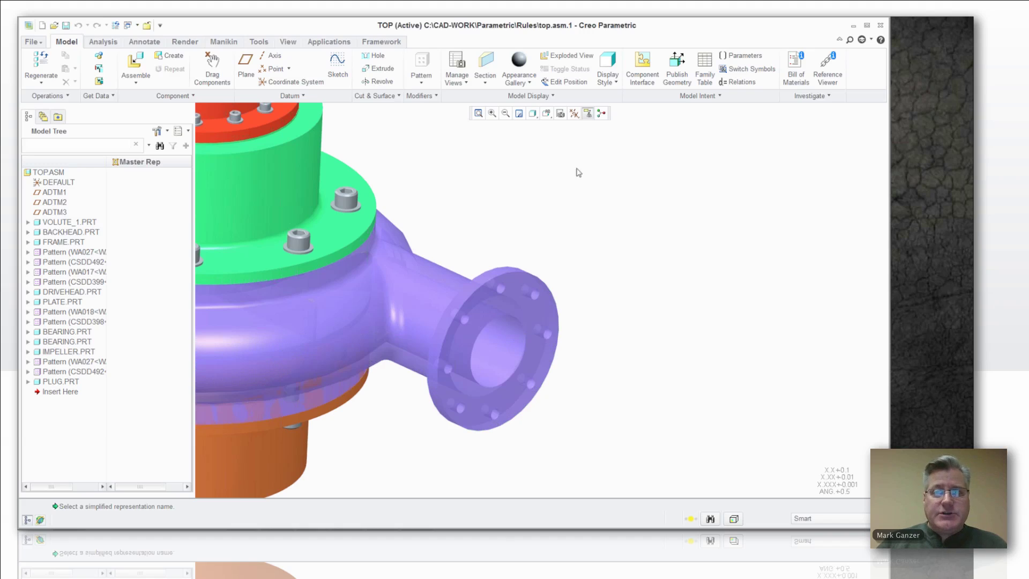
Step: Bring the CSDD451 instance from csdd.prt into the assembly
click(135, 62)
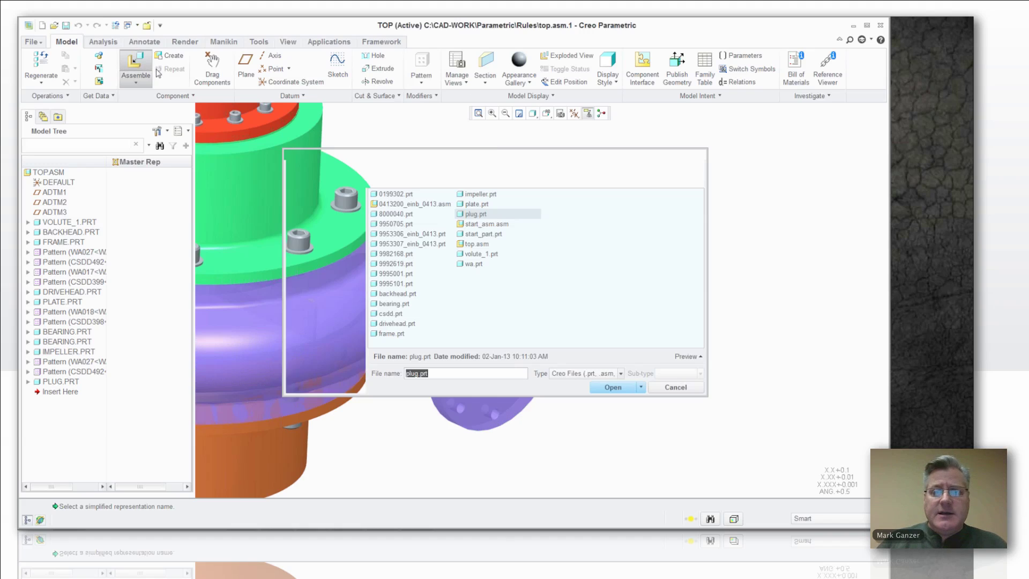
click(390, 314)
double_click(390, 314)
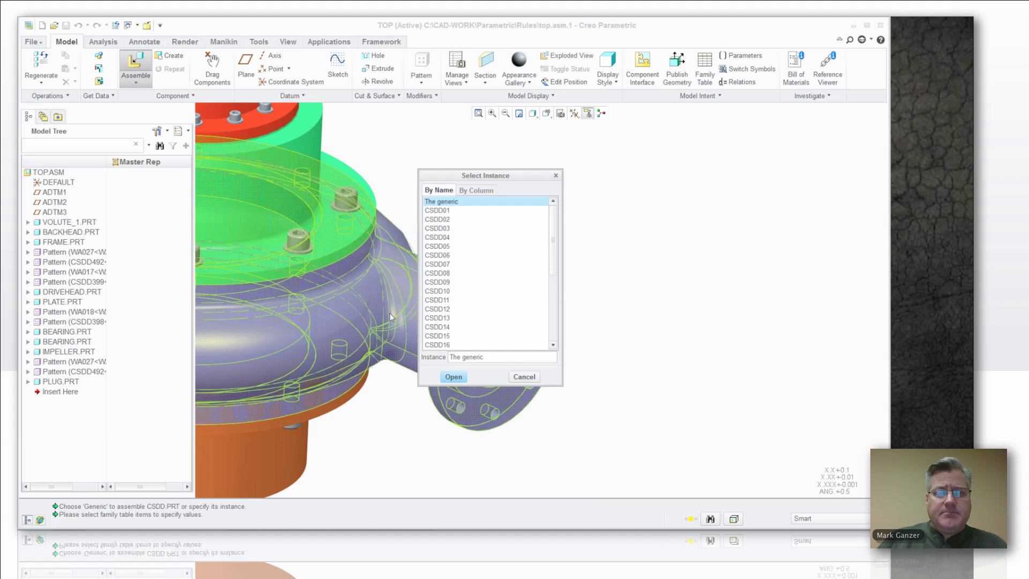
scroll(436, 299, down, 2)
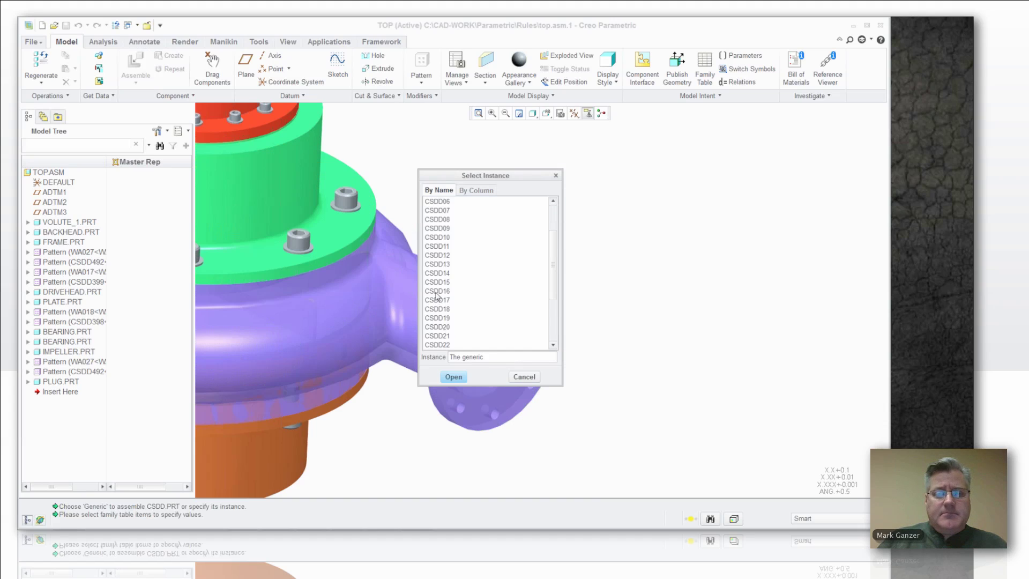
scroll(437, 298, up, 2)
double_click(443, 273)
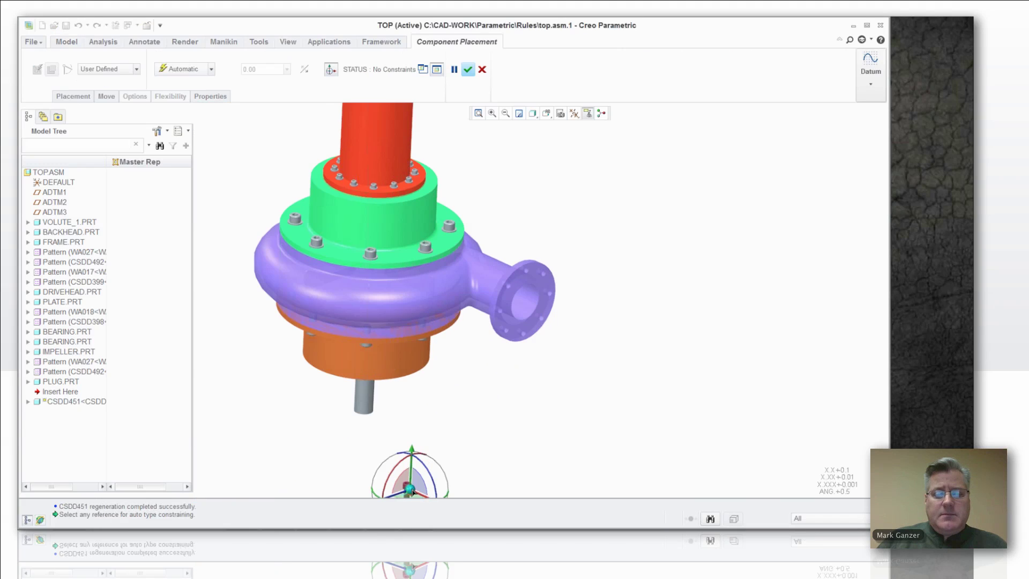
Step: Constrain the CSDD451 bolt coincident to a flange hole axis and the flange face
drag(411, 493, 604, 347)
scroll(574, 288, up, 5)
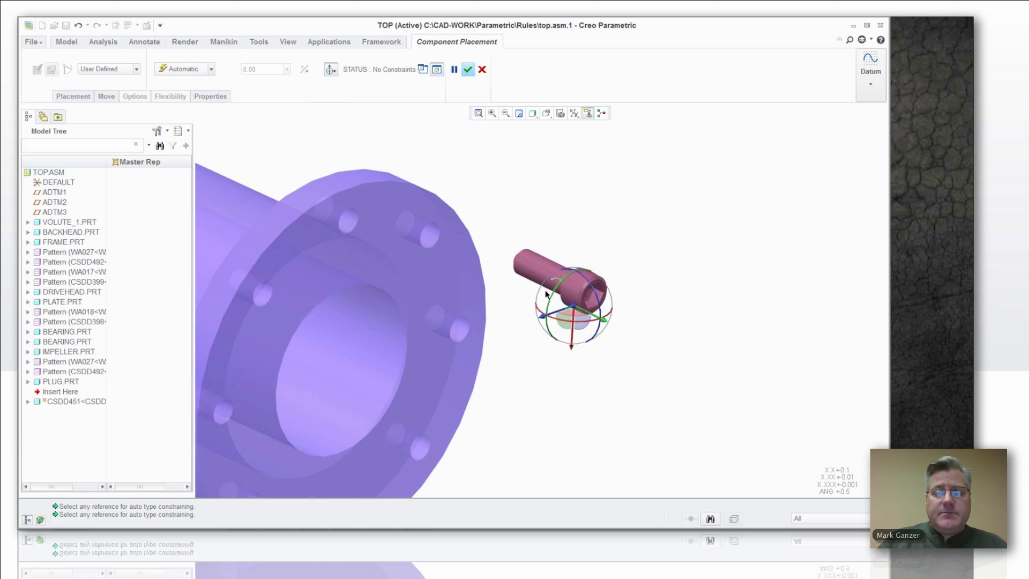
click(530, 269)
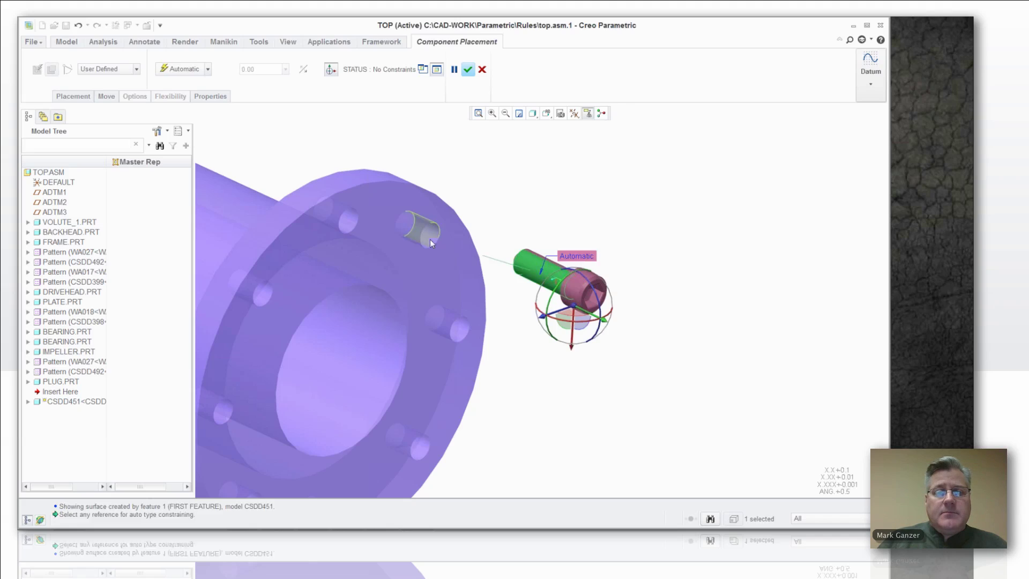
click(429, 238)
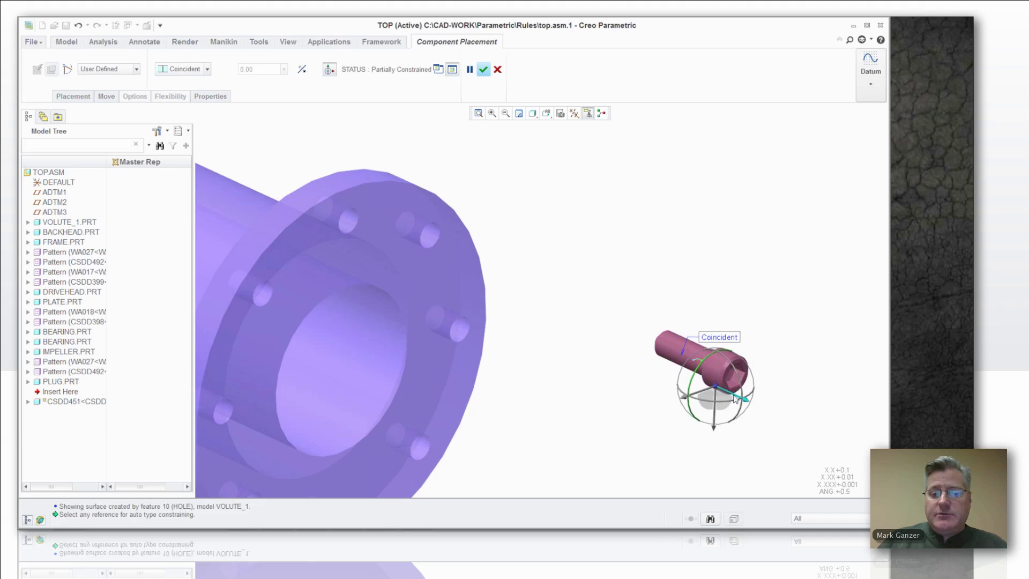
drag(732, 375, 483, 272)
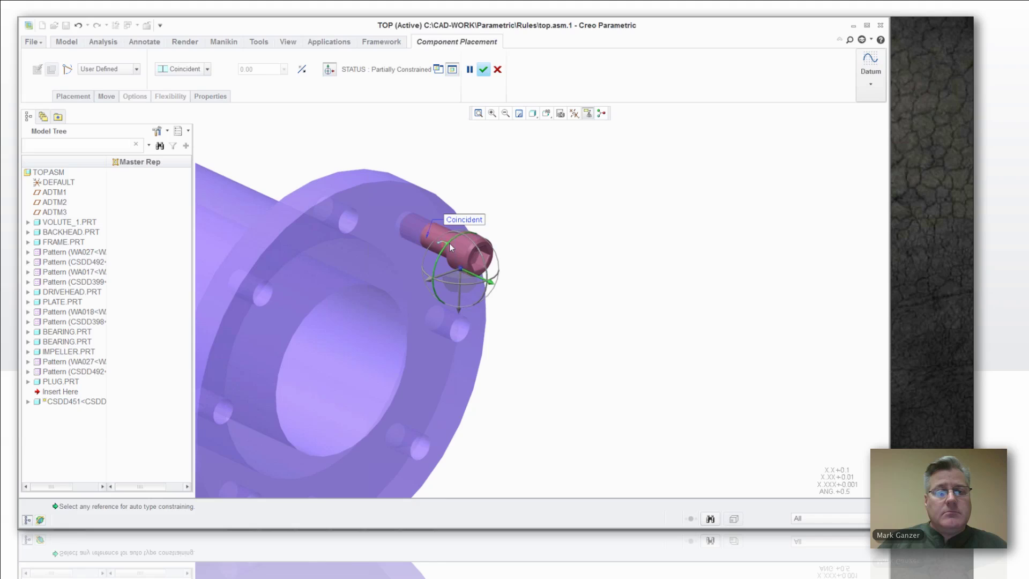
scroll(449, 242, up, 5)
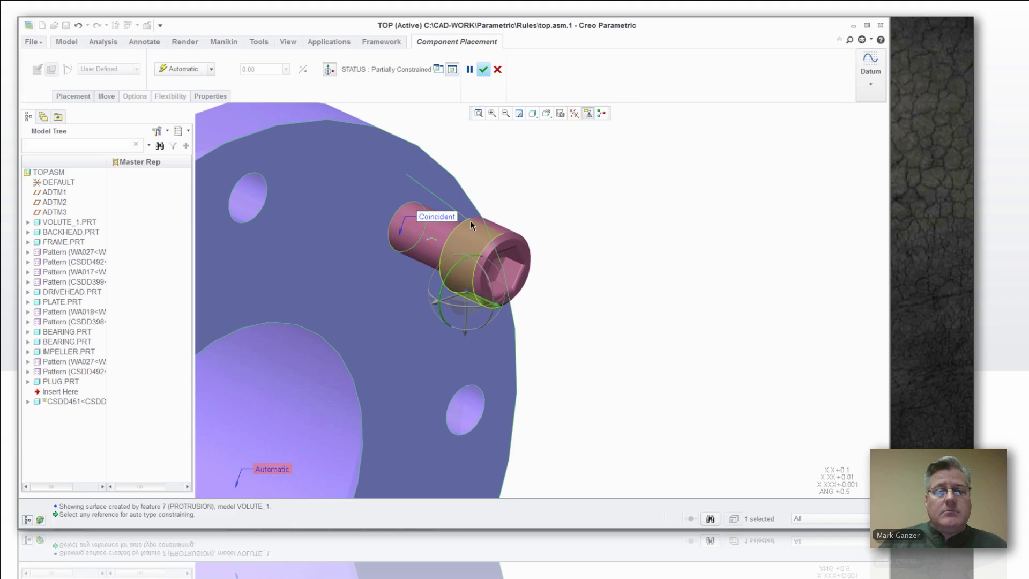
click(470, 223)
click(471, 205)
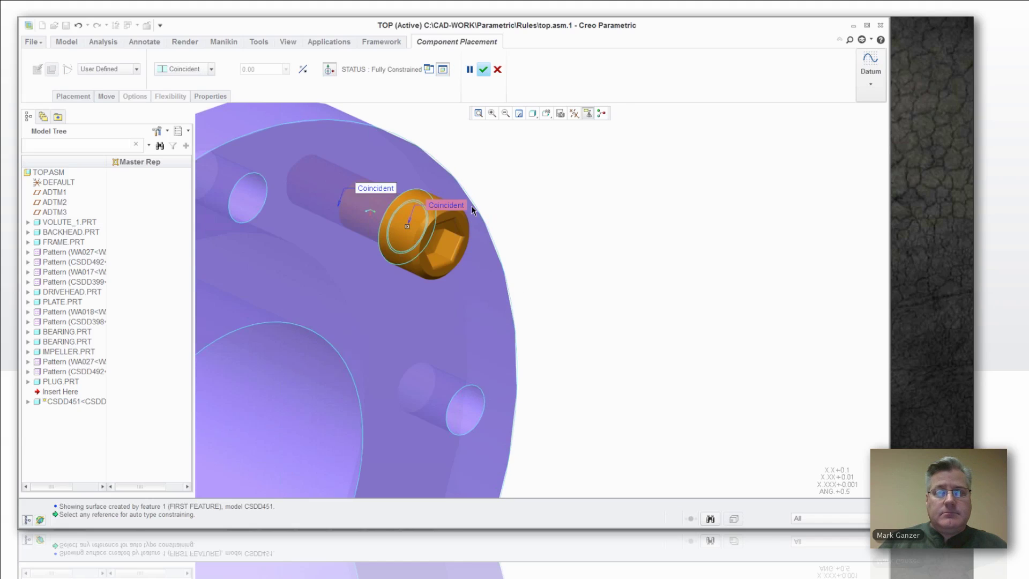
click(483, 69)
scroll(632, 252, down, 8)
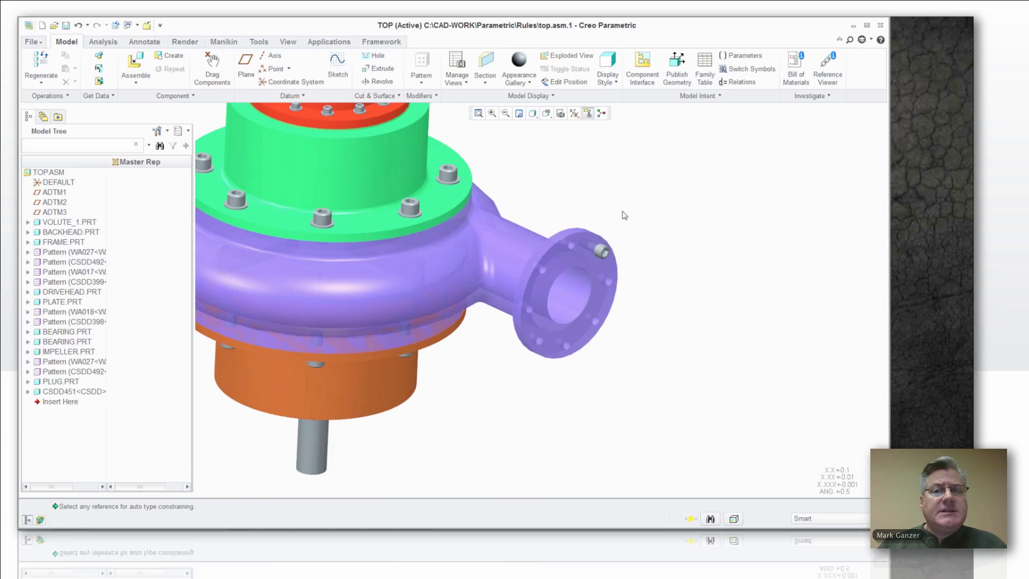
Step: Activate No_Hardware in View Manager, hiding the new CSDD451 bolt automatically
scroll(624, 215, up, 2)
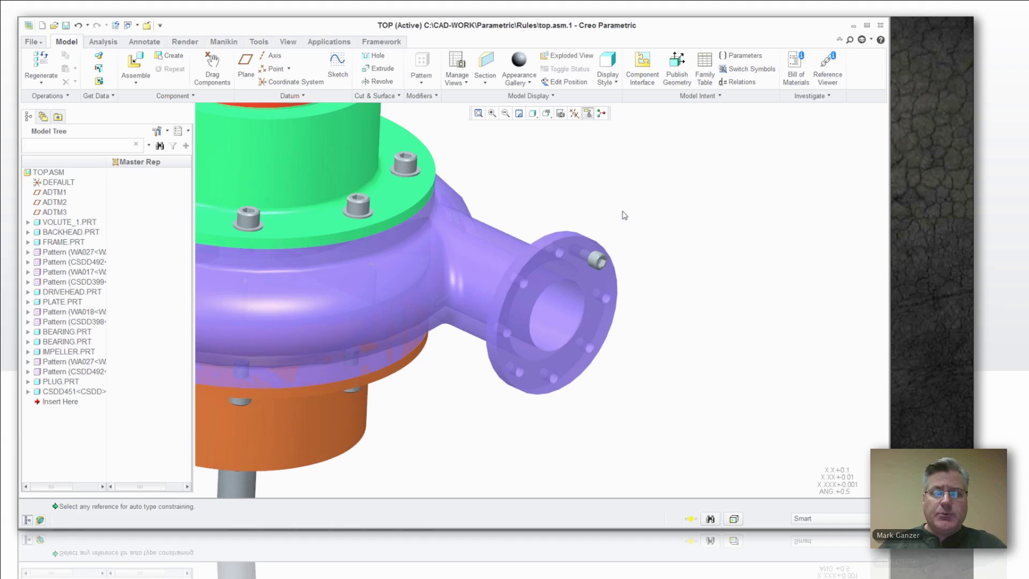
click(453, 62)
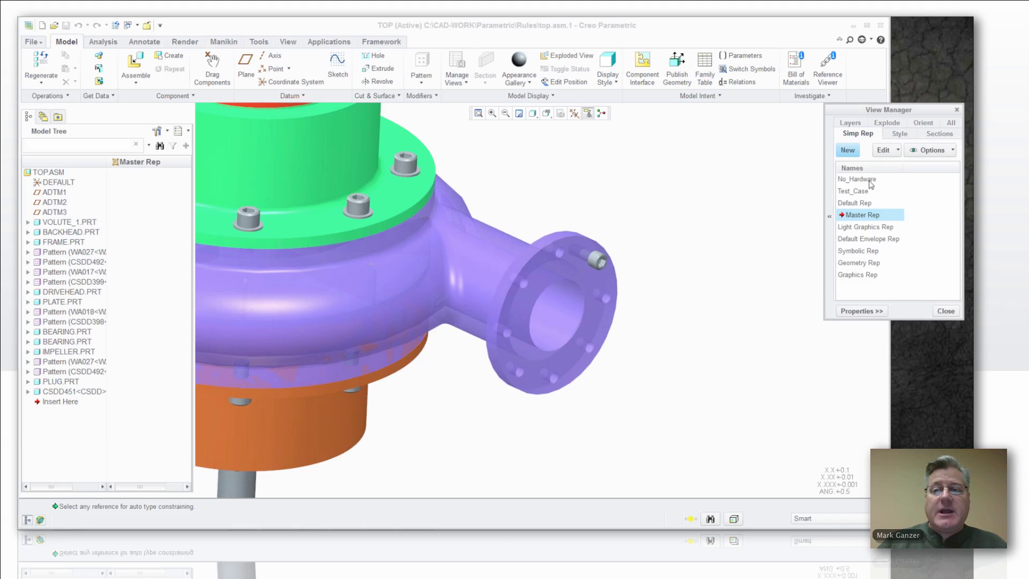
double_click(862, 179)
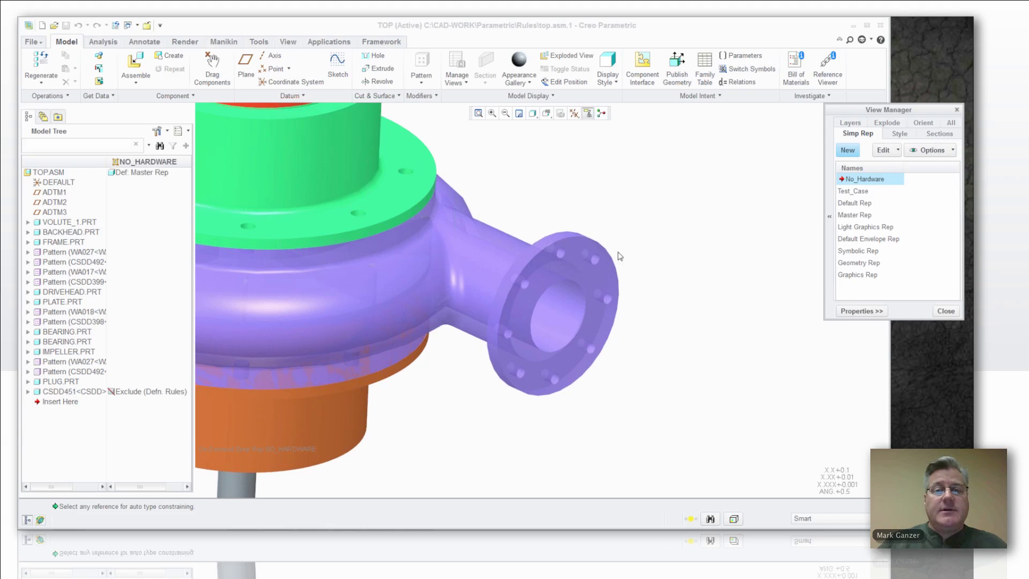